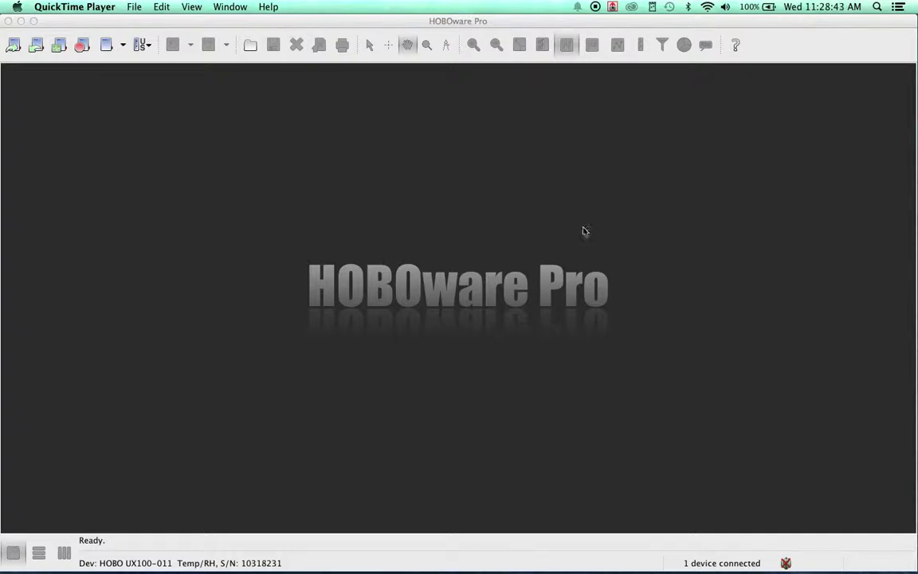
- Activate the HOBOware Pro window showing the connected UX100-011 logger
{"action": "left_click", "coordinate": [541, 226]}
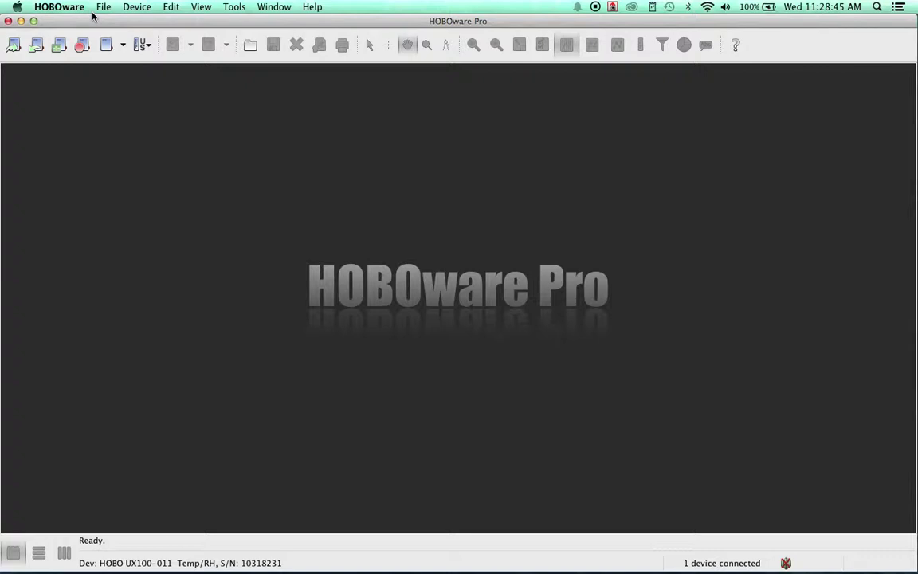
- In Preferences, set launch options to Automatically launch, Previous launch contents, and Logger S/N description
{"action": "left_click", "coordinate": [64, 8]}
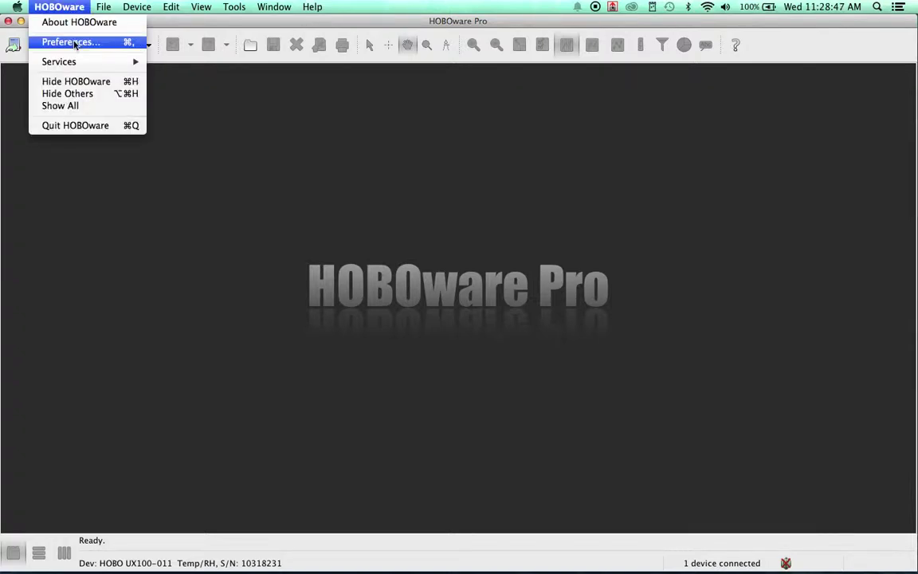
{"action": "left_click", "coordinate": [68, 41]}
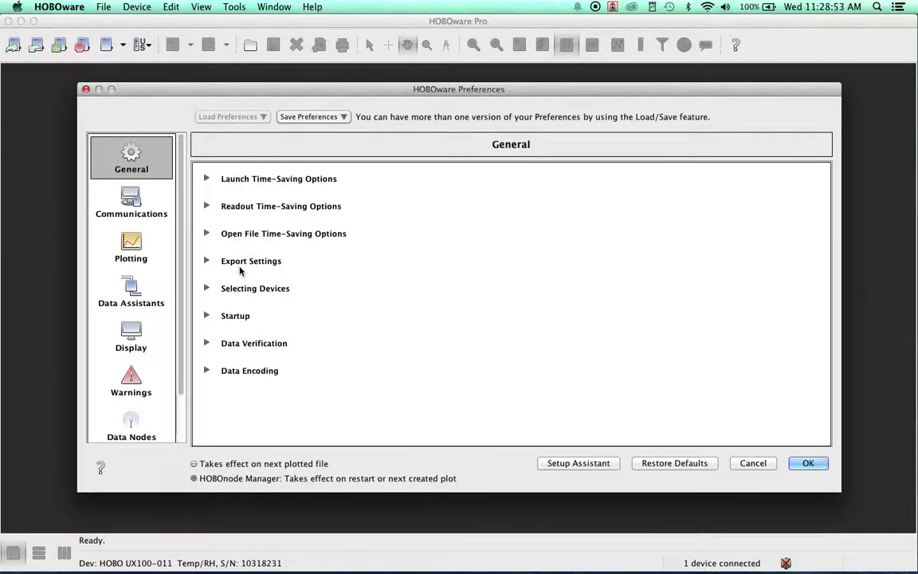
{"action": "left_click", "coordinate": [206, 179]}
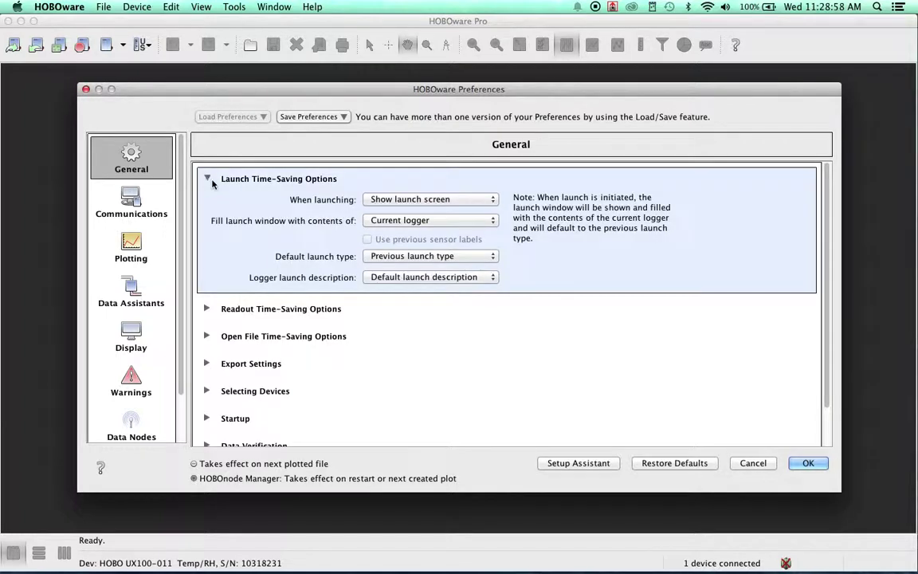
{"action": "left_click", "coordinate": [382, 199]}
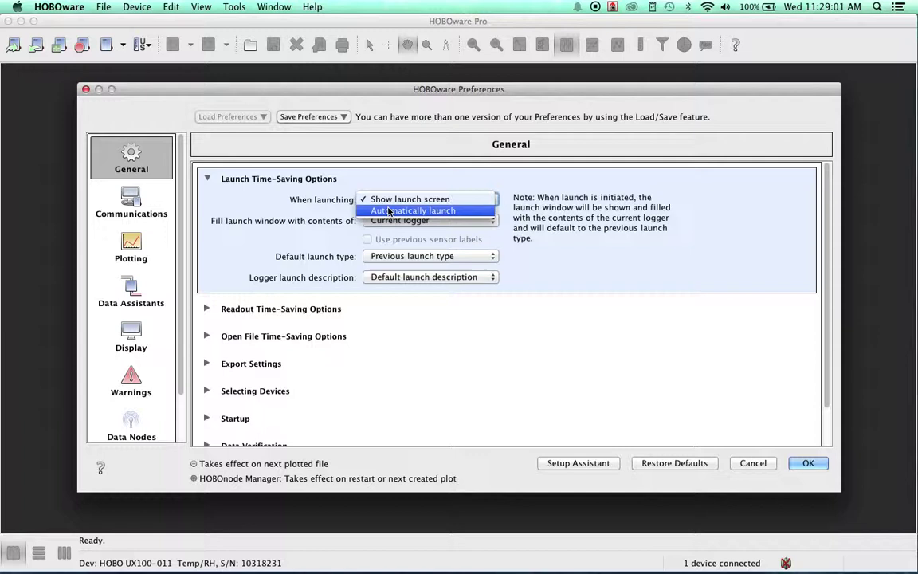
{"action": "left_click", "coordinate": [389, 211]}
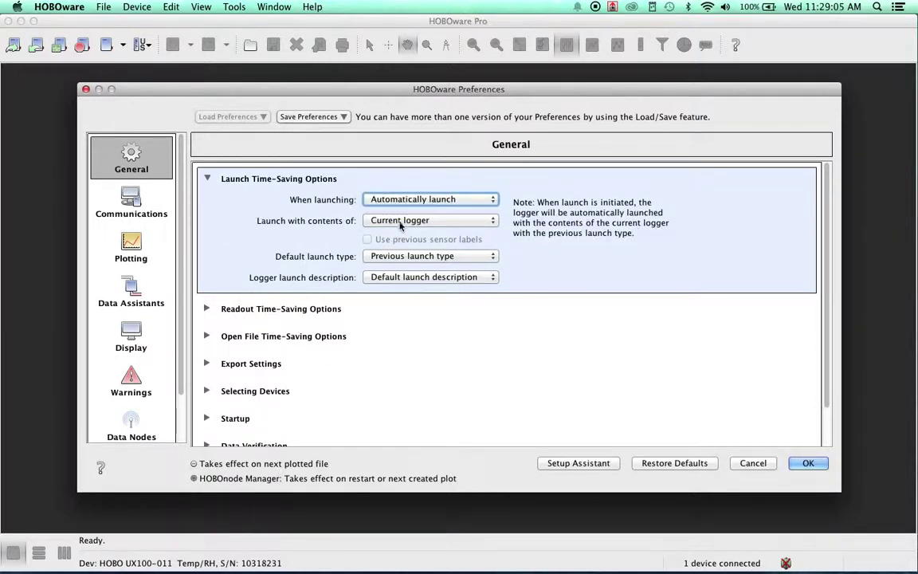
{"action": "left_click", "coordinate": [383, 221]}
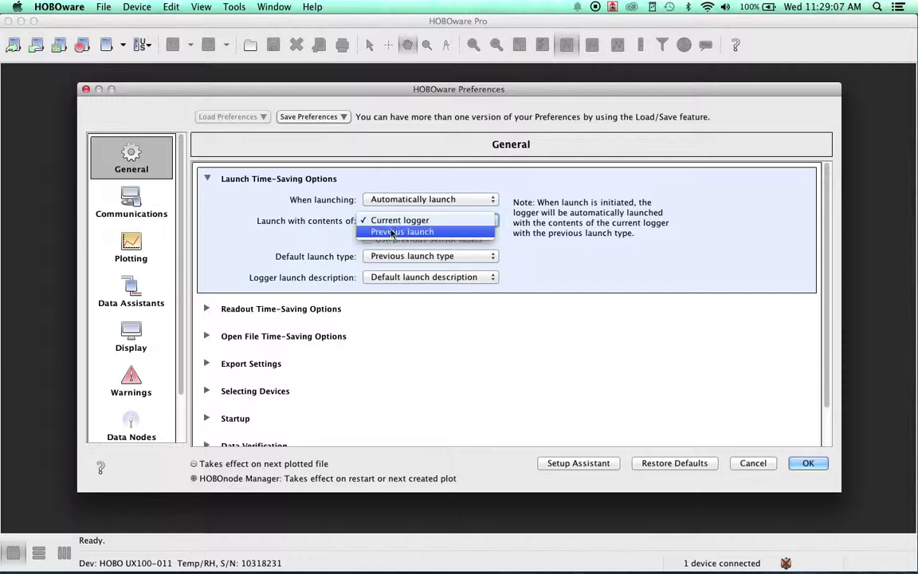
{"action": "left_click", "coordinate": [390, 232]}
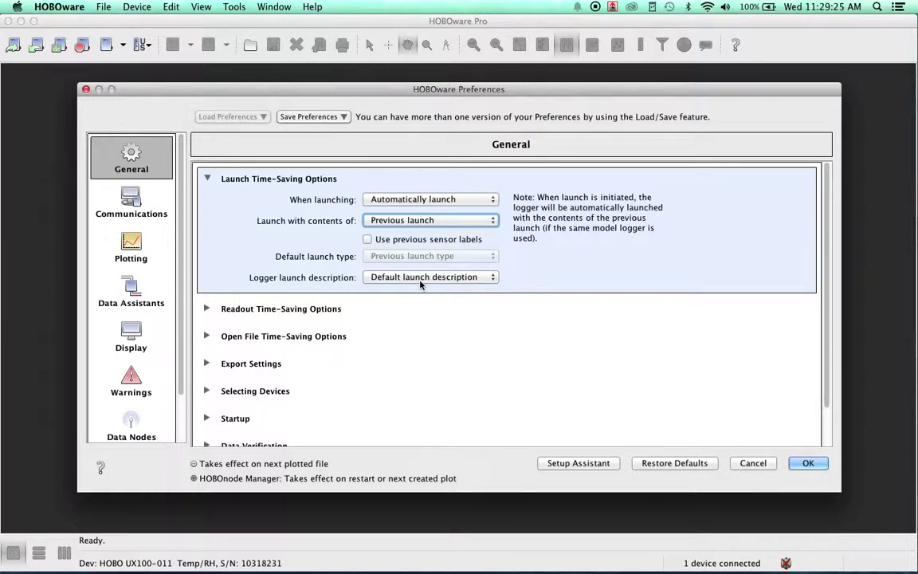
{"action": "left_click", "coordinate": [421, 279]}
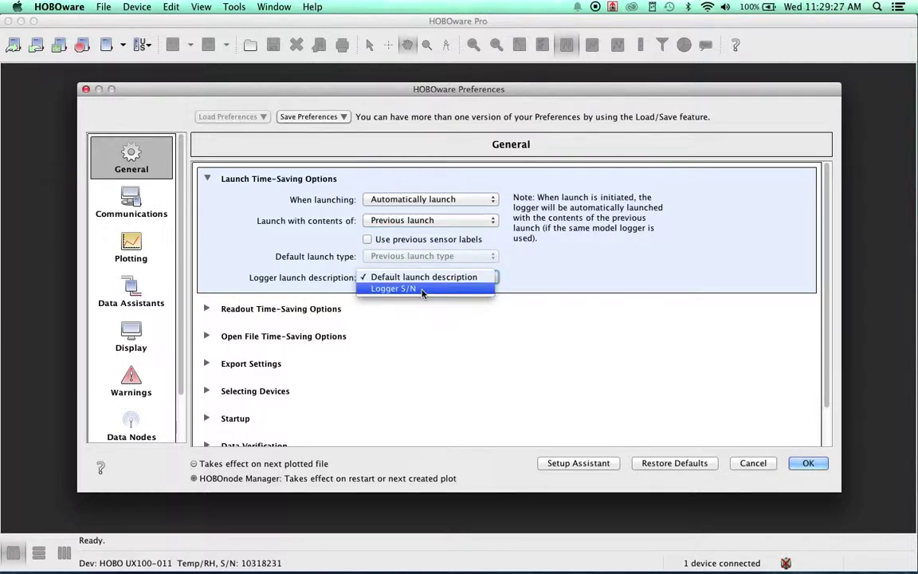
{"action": "left_click", "coordinate": [398, 289]}
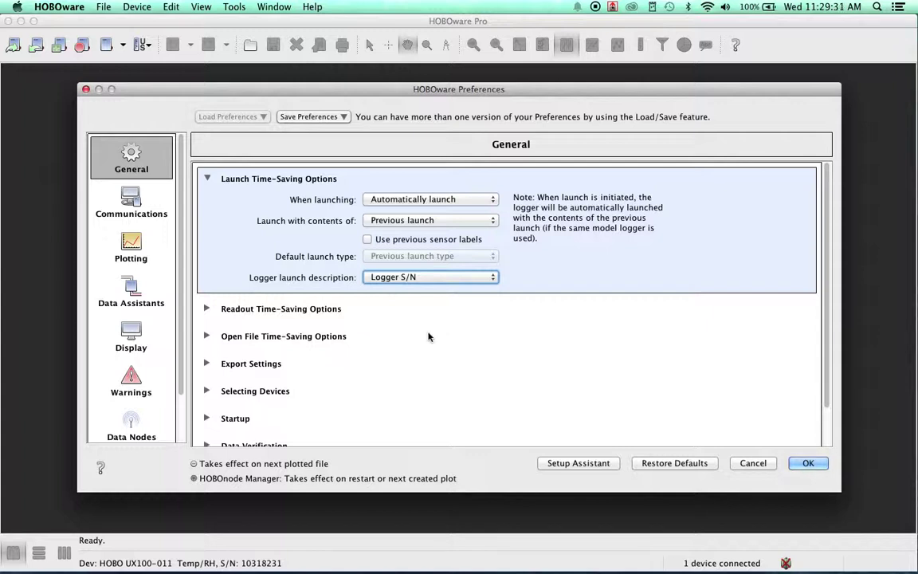
- Set readout to automatically save and plot, without asking before reading out running loggers
{"action": "left_click", "coordinate": [207, 309]}
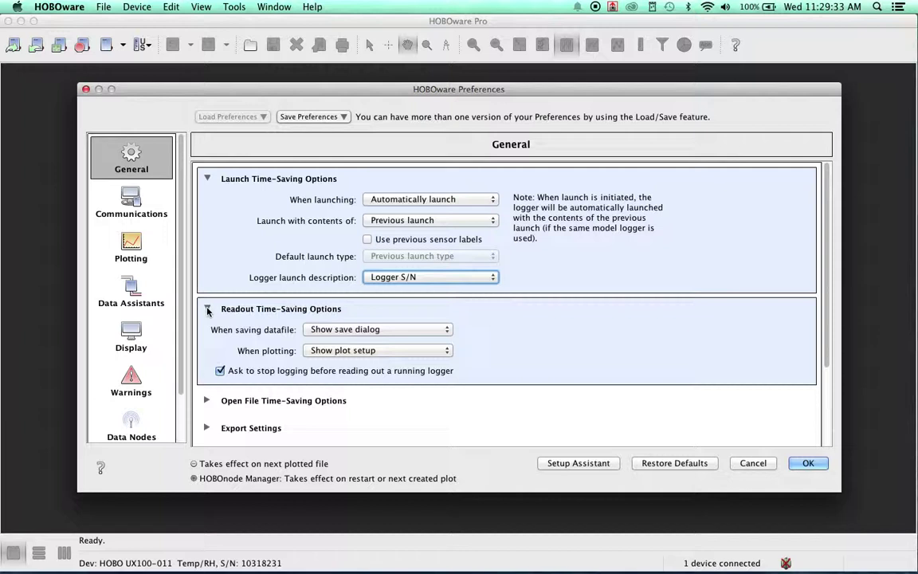
{"action": "left_click", "coordinate": [364, 330]}
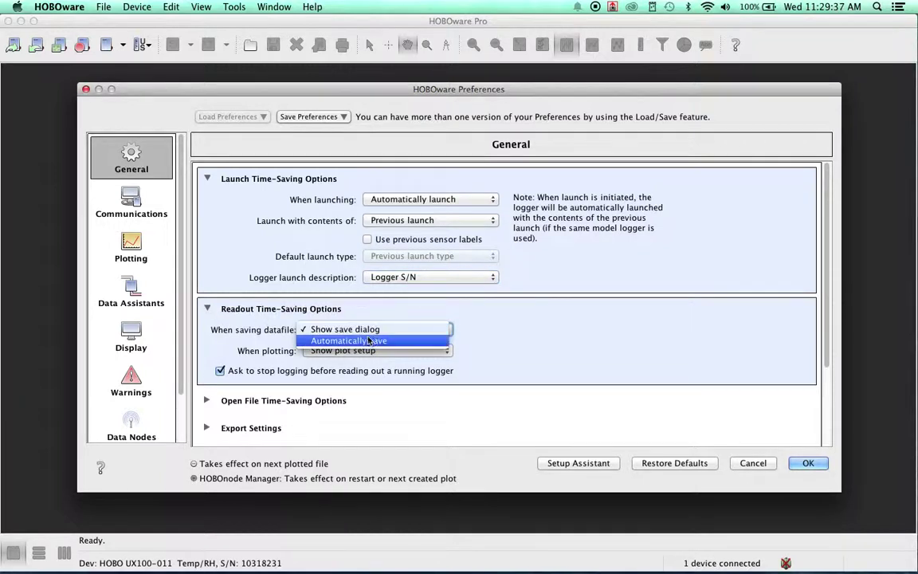
{"action": "left_click", "coordinate": [369, 342]}
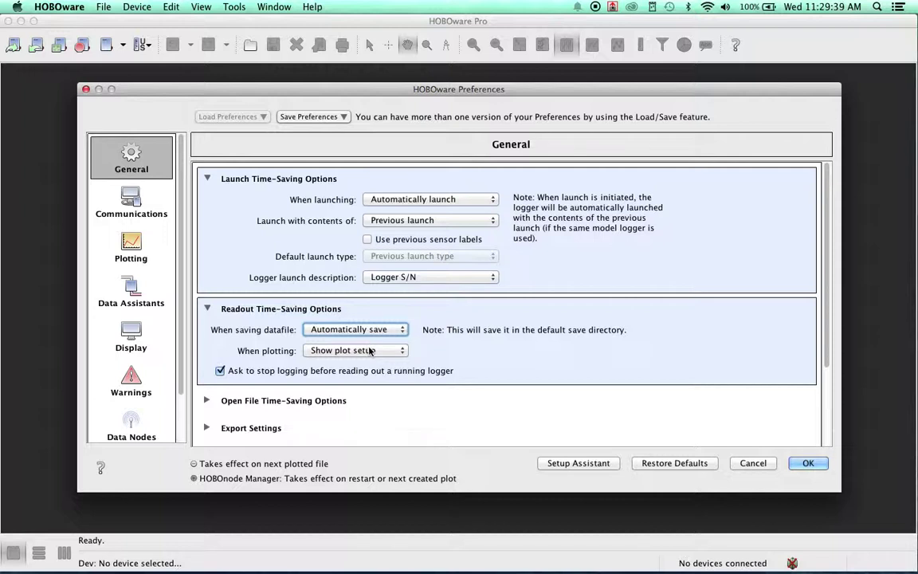
{"action": "left_click", "coordinate": [370, 350]}
{"action": "left_click", "coordinate": [374, 362]}
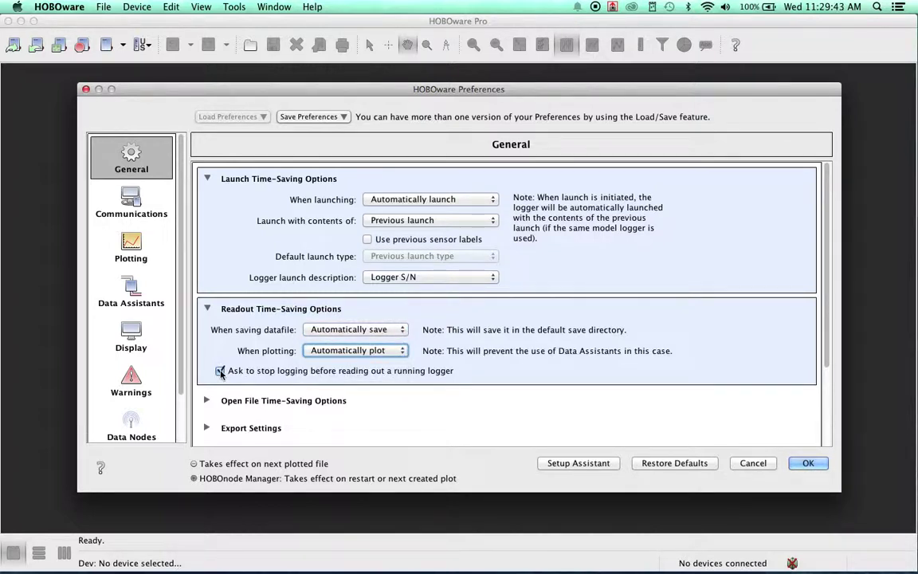
{"action": "left_click", "coordinate": [221, 372]}
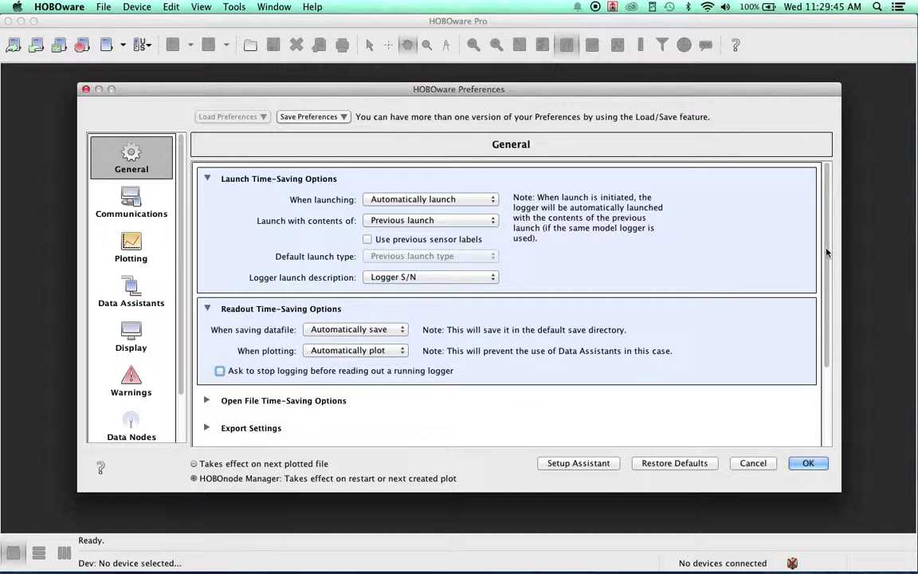
{"action": "scroll", "coordinate": [826, 252], "scroll_direction": "down", "scroll_amount": 5}
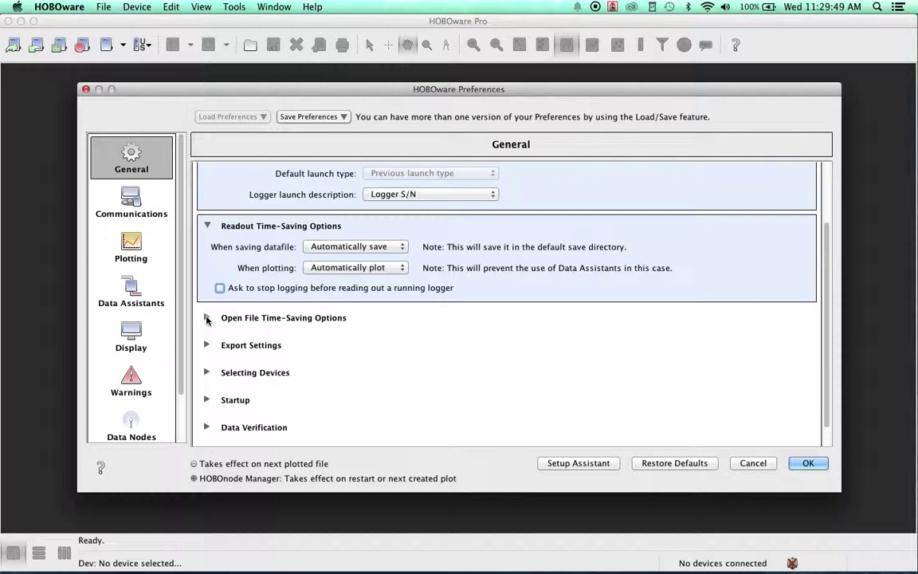
- Set opened datafiles to be plotted automatically
{"action": "left_click", "coordinate": [206, 318]}
{"action": "left_click", "coordinate": [359, 339]}
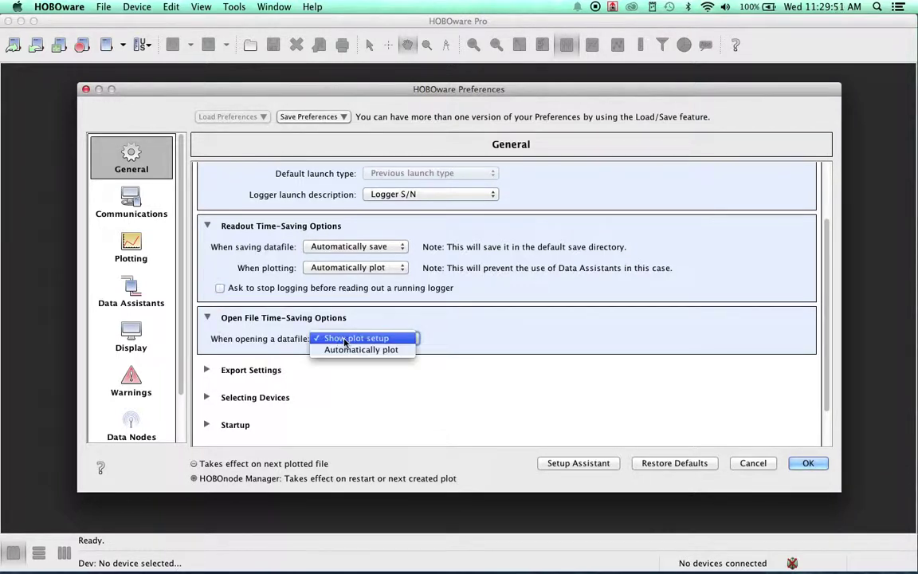
{"action": "left_click", "coordinate": [347, 350]}
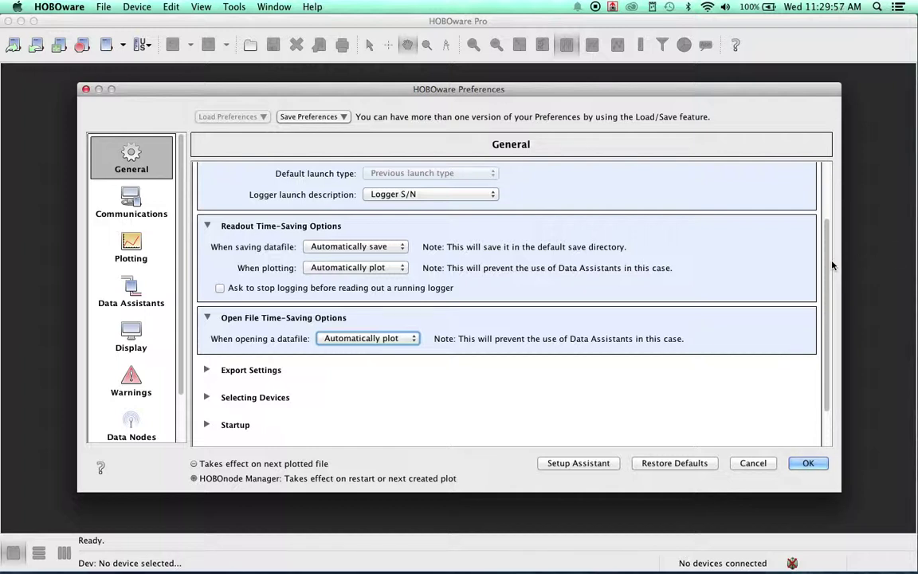
{"action": "scroll", "coordinate": [478, 287], "scroll_direction": "down", "scroll_amount": 3}
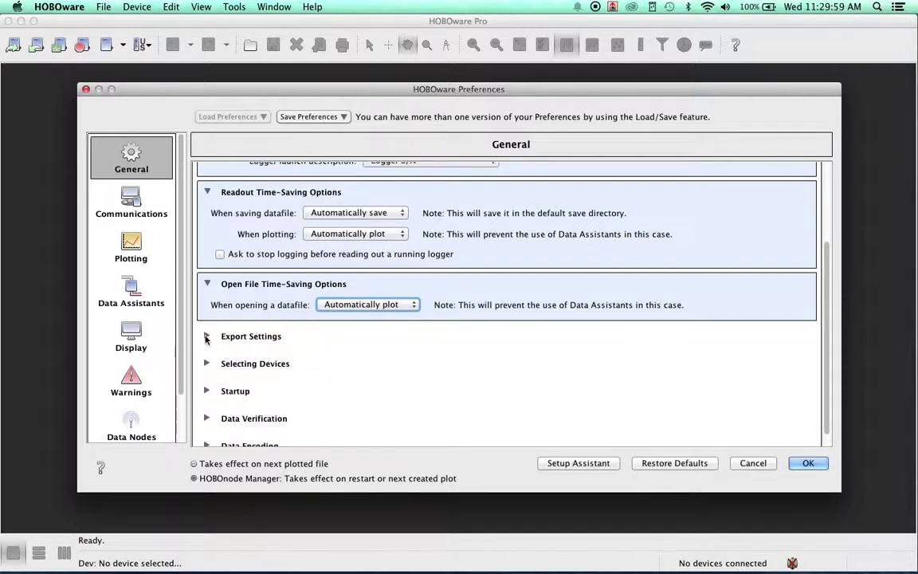
- Auto-export table data as Excel (.xls) with separate date/time columns and no line numbers
{"action": "left_click", "coordinate": [207, 337]}
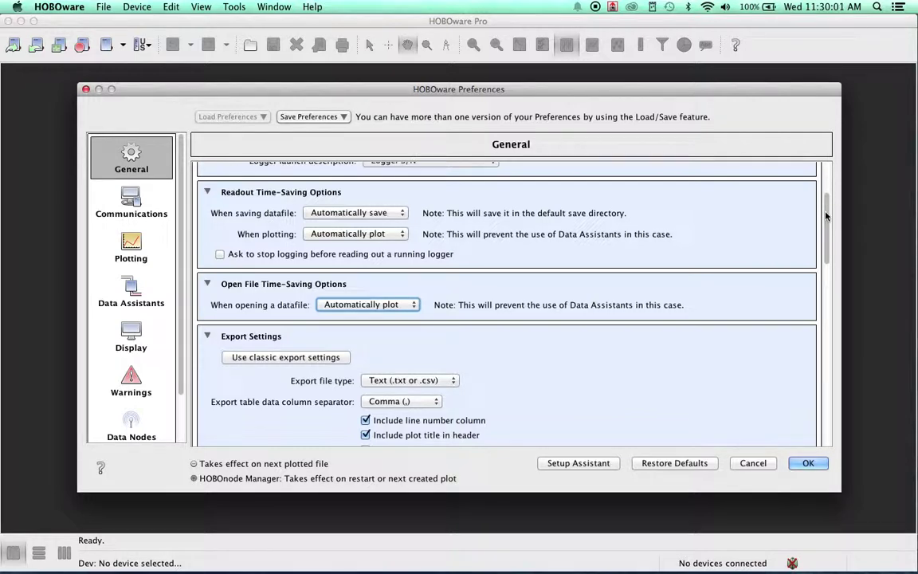
{"action": "scroll", "coordinate": [827, 201], "scroll_direction": "down", "scroll_amount": 5}
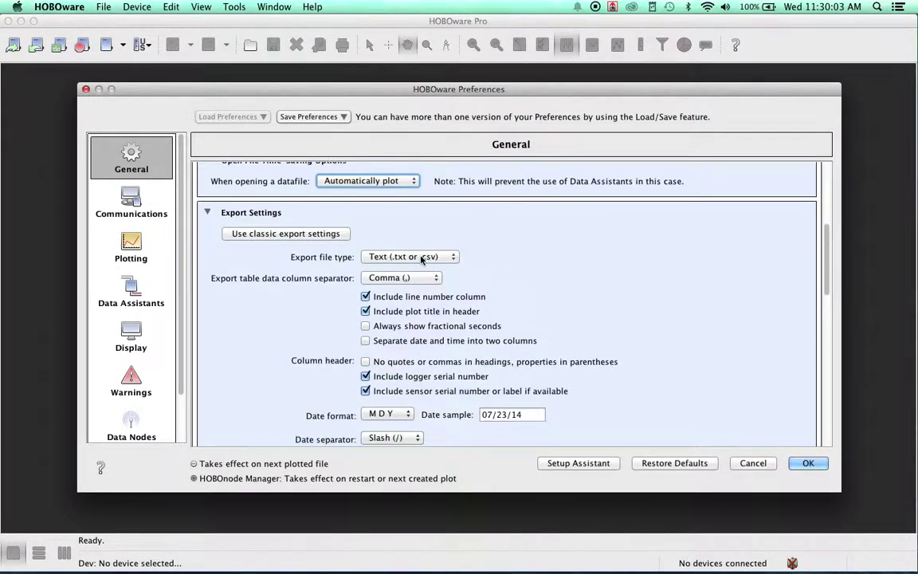
{"action": "left_click", "coordinate": [410, 256]}
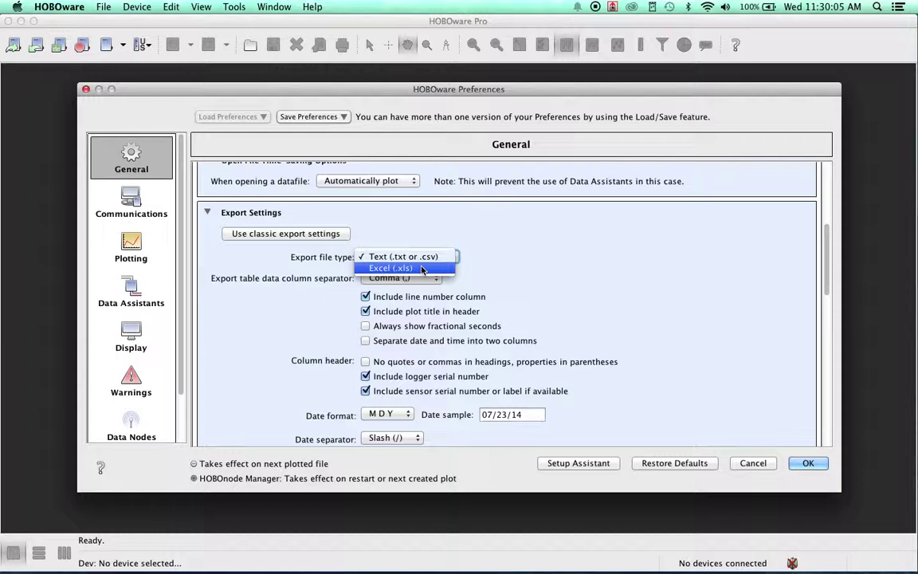
{"action": "left_click", "coordinate": [422, 268]}
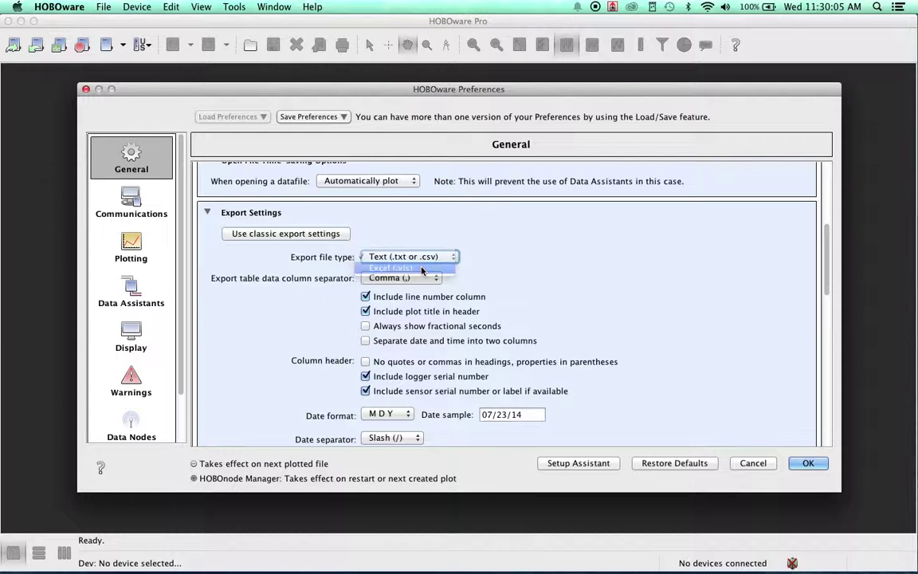
{"action": "left_click", "coordinate": [366, 297]}
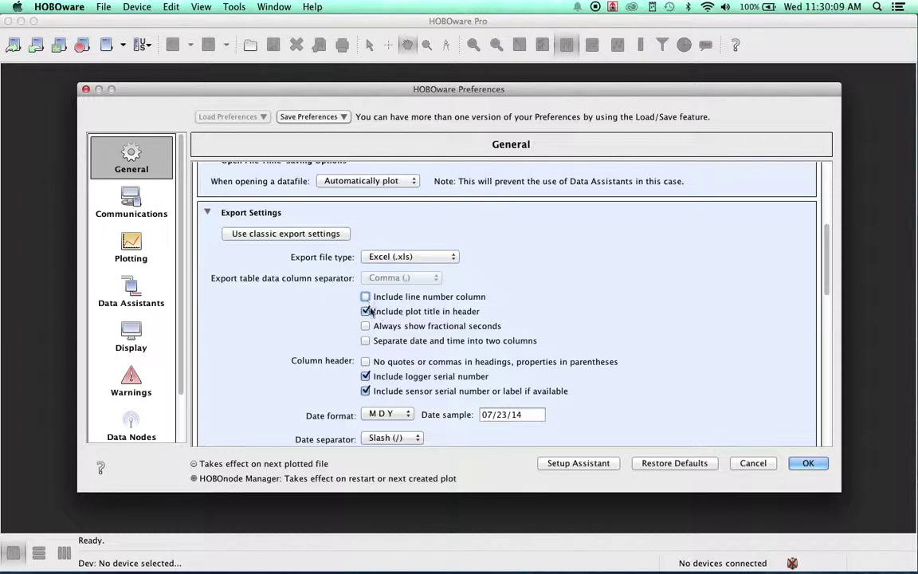
{"action": "left_click", "coordinate": [366, 340]}
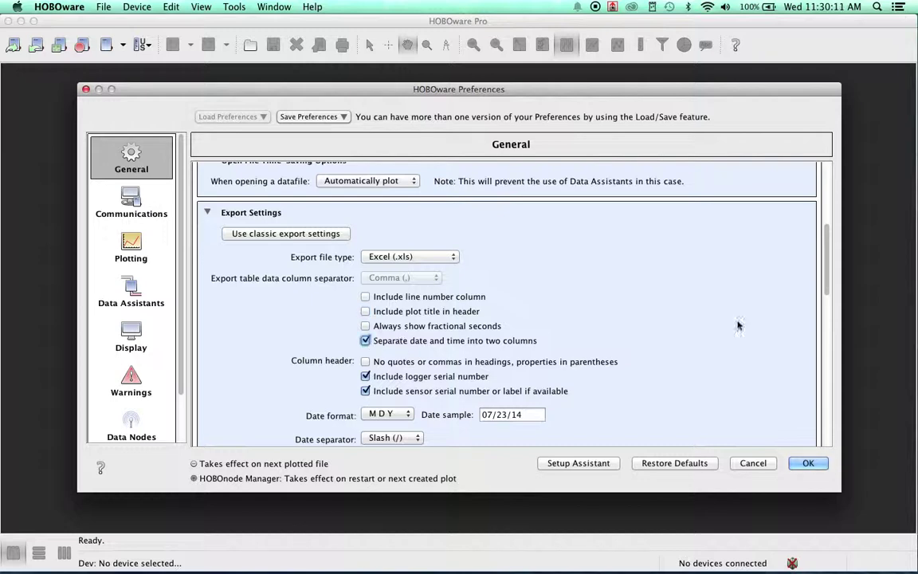
{"action": "scroll", "coordinate": [827, 263], "scroll_direction": "down", "scroll_amount": 1}
{"action": "left_click_drag", "start_coordinate": [826, 263], "coordinate": [829, 325]}
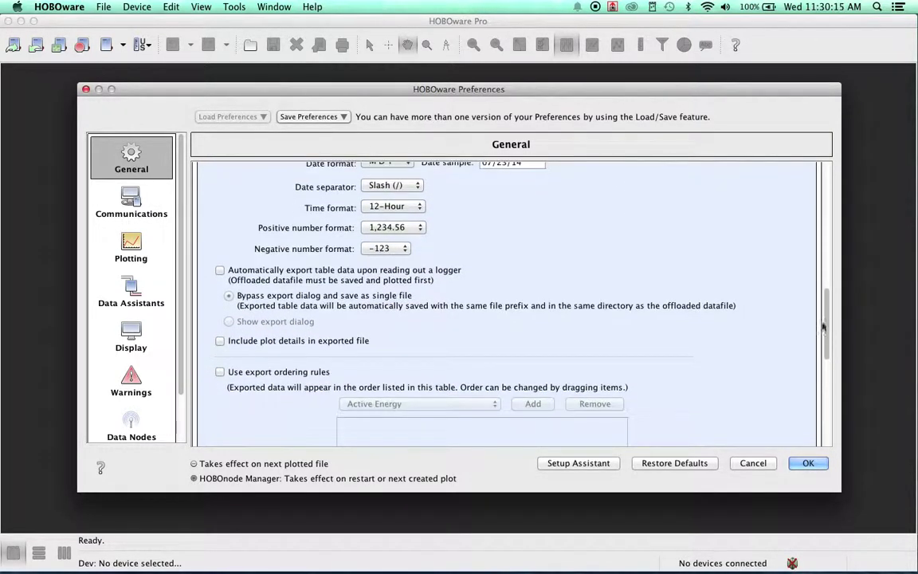
{"action": "left_click", "coordinate": [220, 271]}
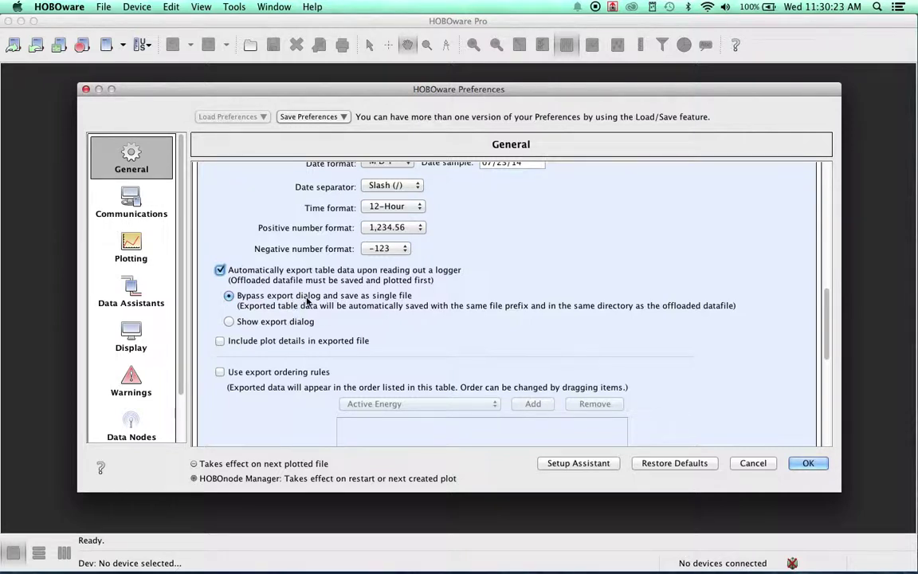
- Apply the preferences and make Readout the default device action
{"action": "left_click", "coordinate": [813, 467]}
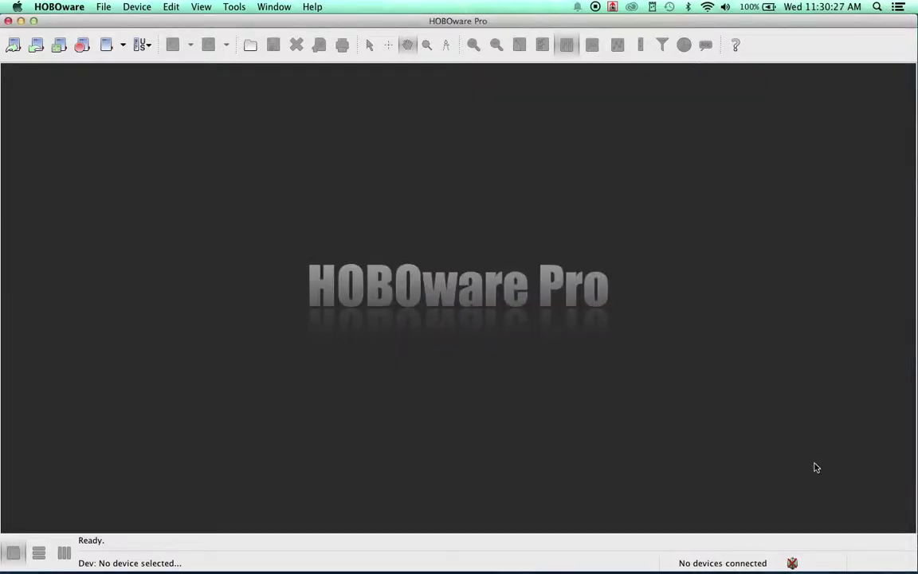
{"action": "left_click", "coordinate": [137, 7]}
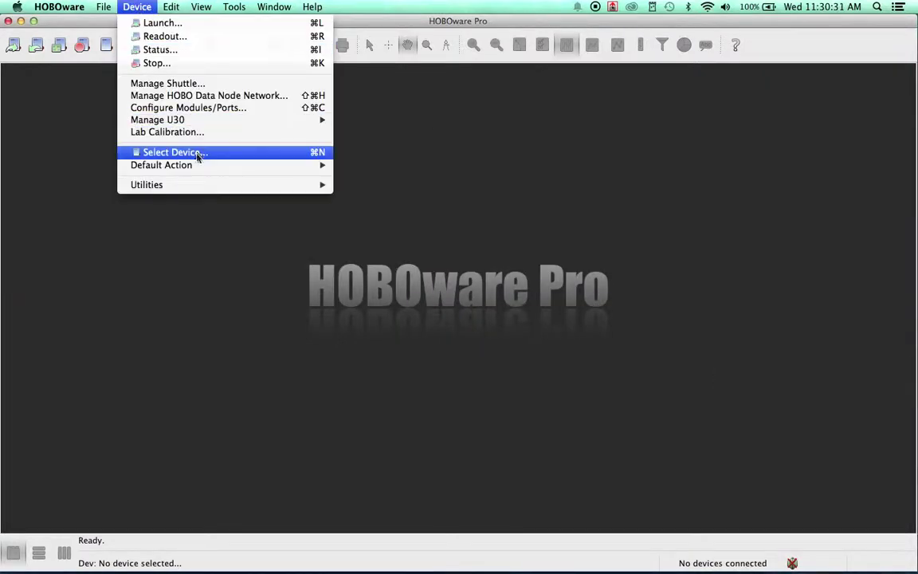
{"action": "mouse_move", "coordinate": [162, 165]}
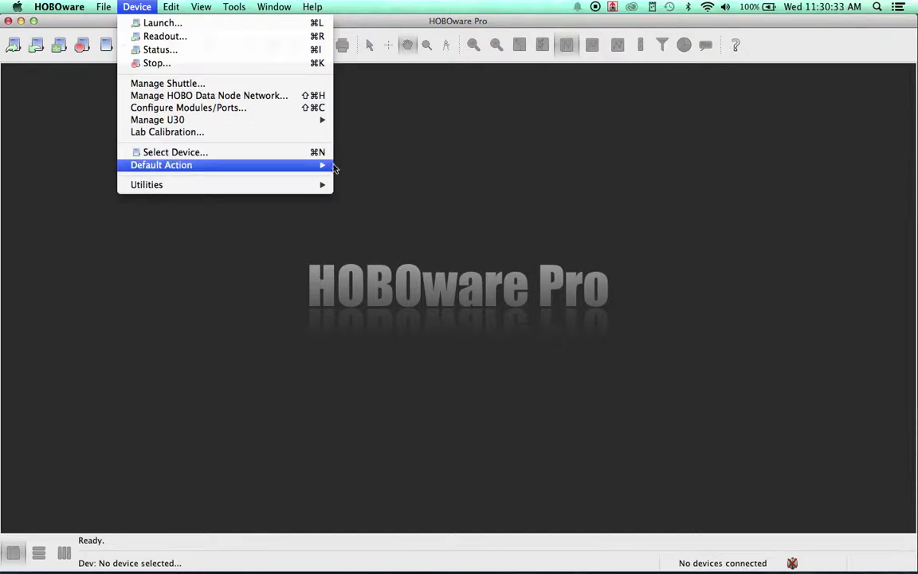
{"action": "left_click", "coordinate": [348, 166]}
{"action": "left_click", "coordinate": [137, 7]}
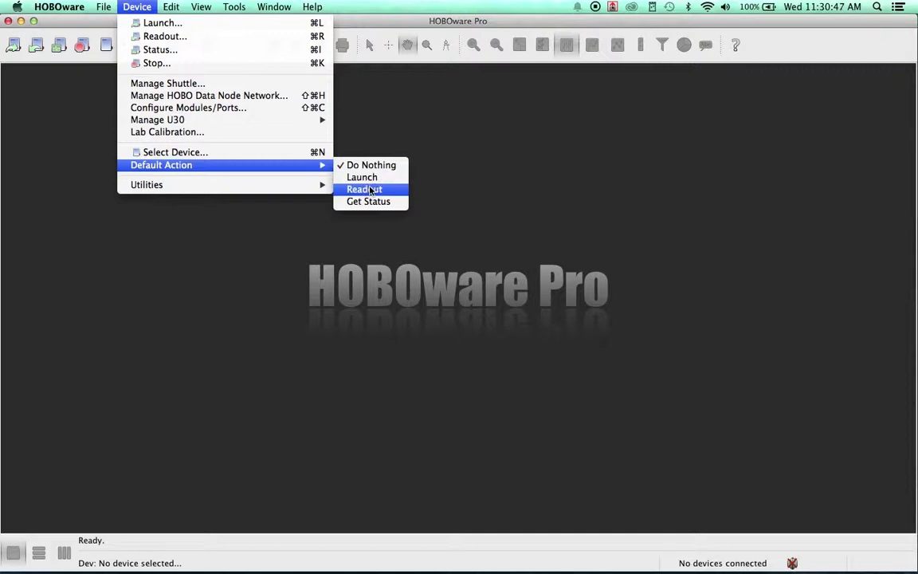
{"action": "left_click", "coordinate": [370, 190]}
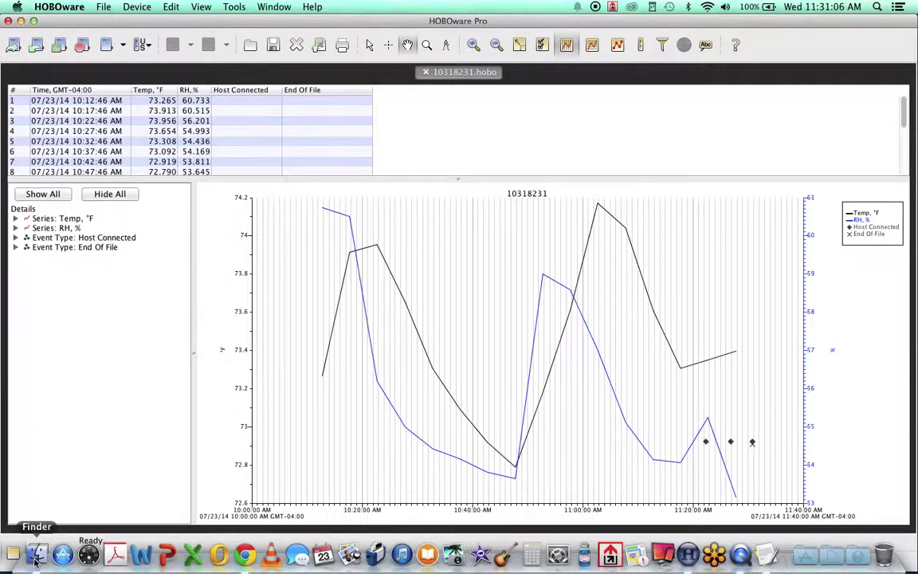
{"action": "left_click", "coordinate": [36, 556]}
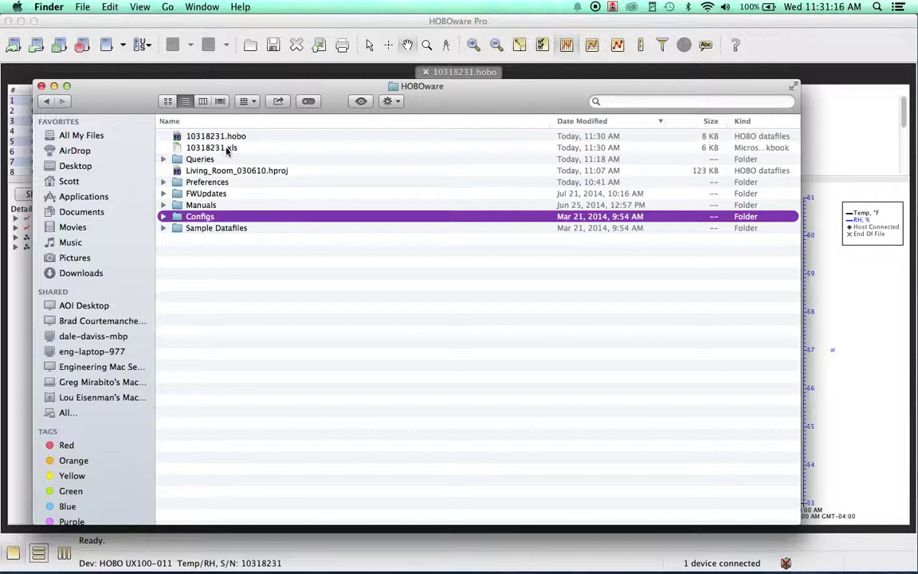
{"action": "left_click", "coordinate": [313, 28]}
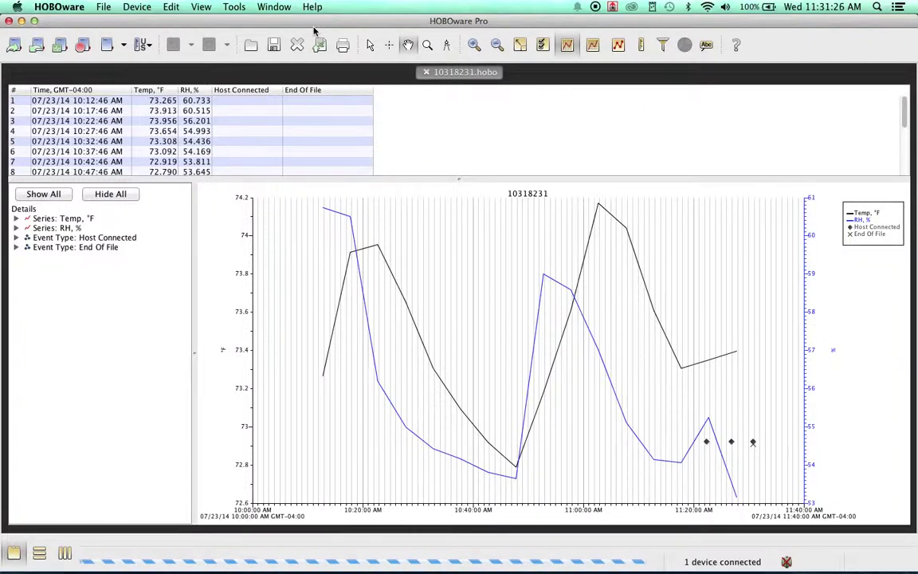
- Read out the reconnected logger again with Cmd+R
{"action": "key", "text": "super+r"}
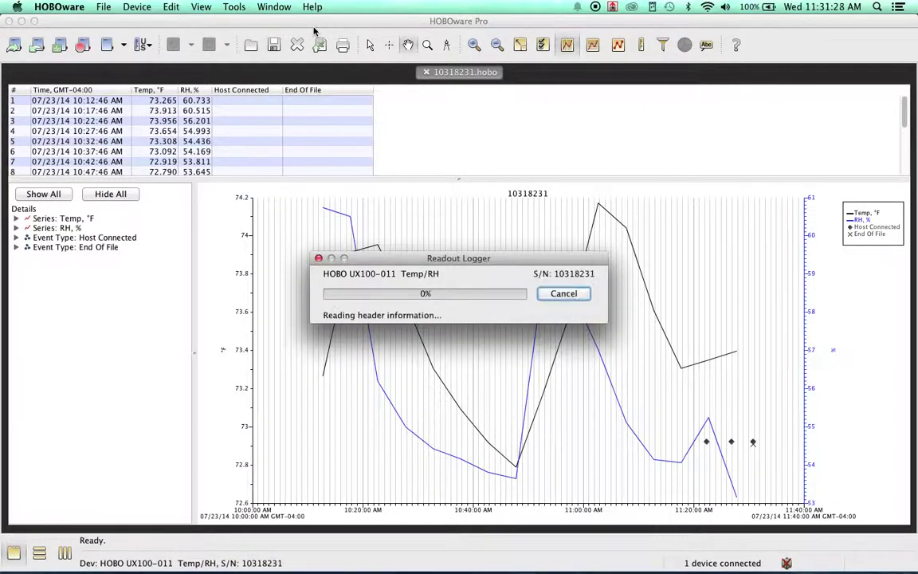